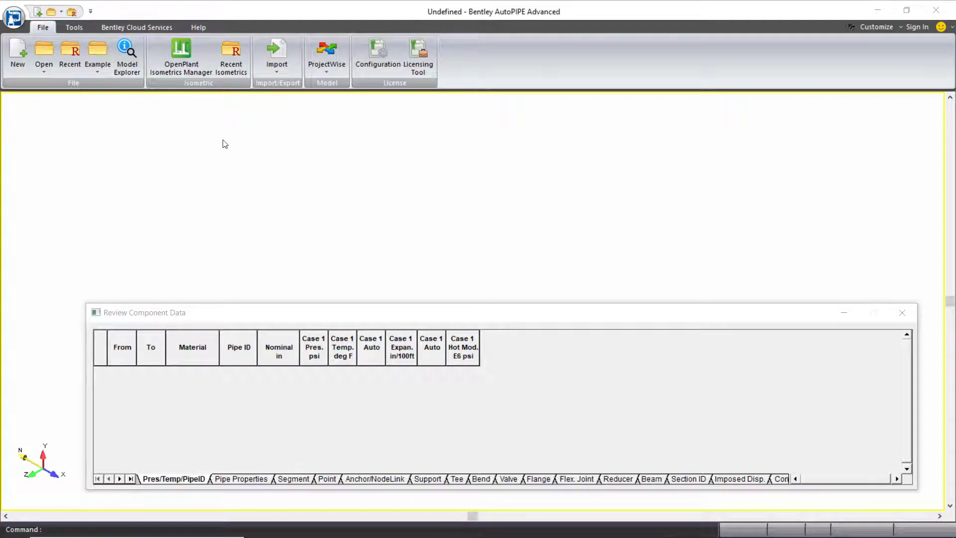
Step: Open the model Stress Isometric Example.dat and decline the review of the consistency check warnings
left_click(38, 51)
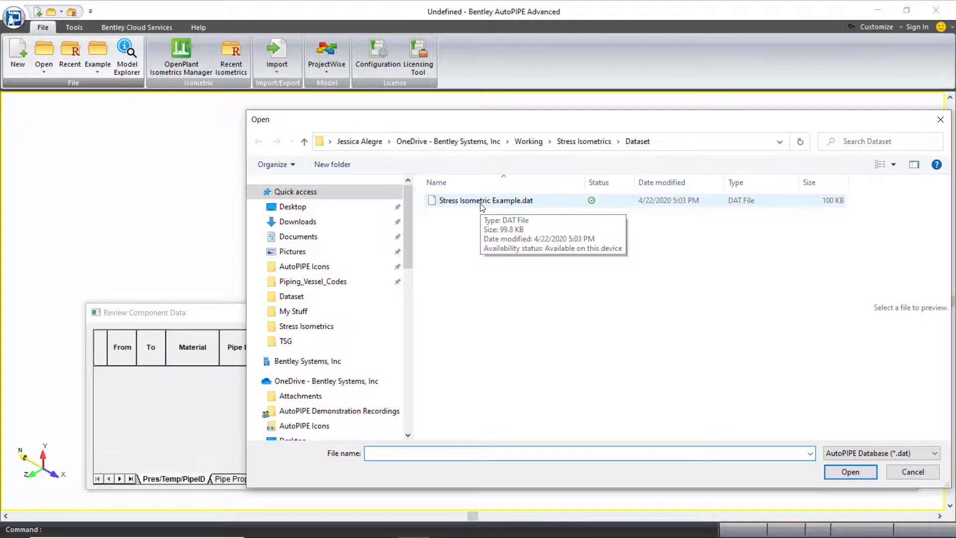
double_click(482, 201)
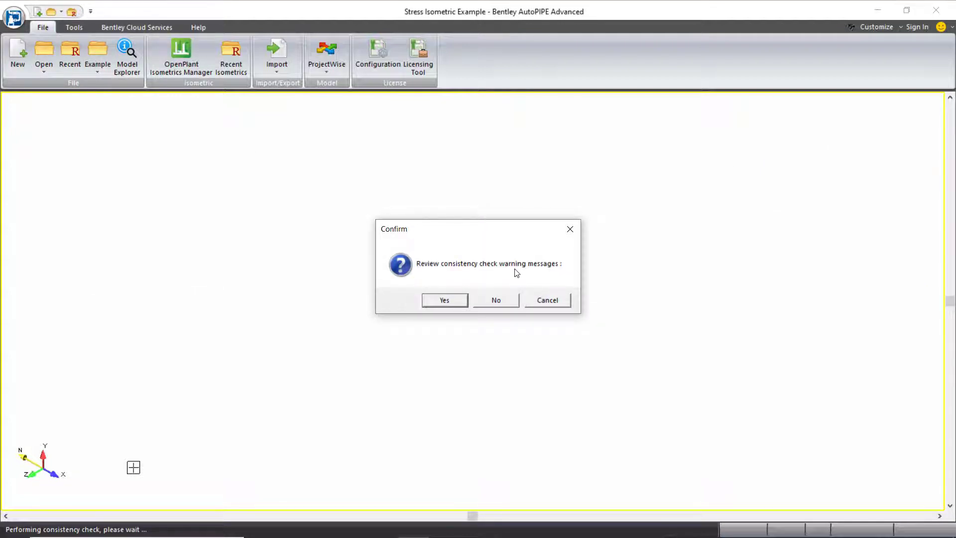
left_click(503, 299)
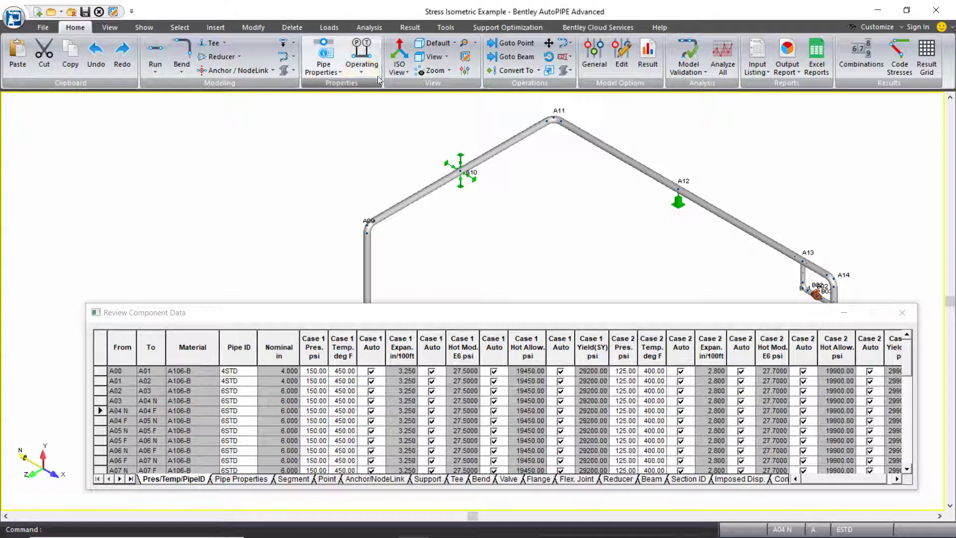
Step: Run the static analysis on the opened piping model
left_click(370, 28)
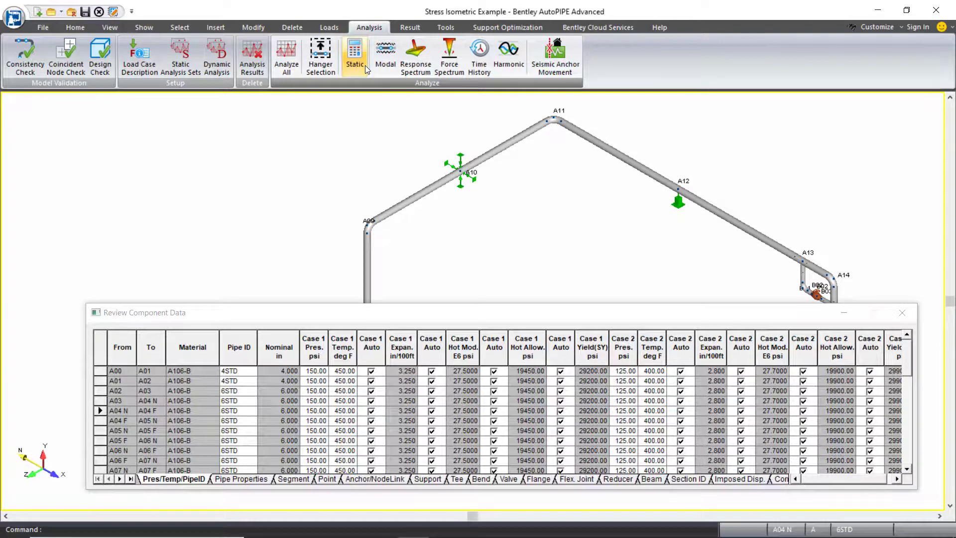
left_click(354, 58)
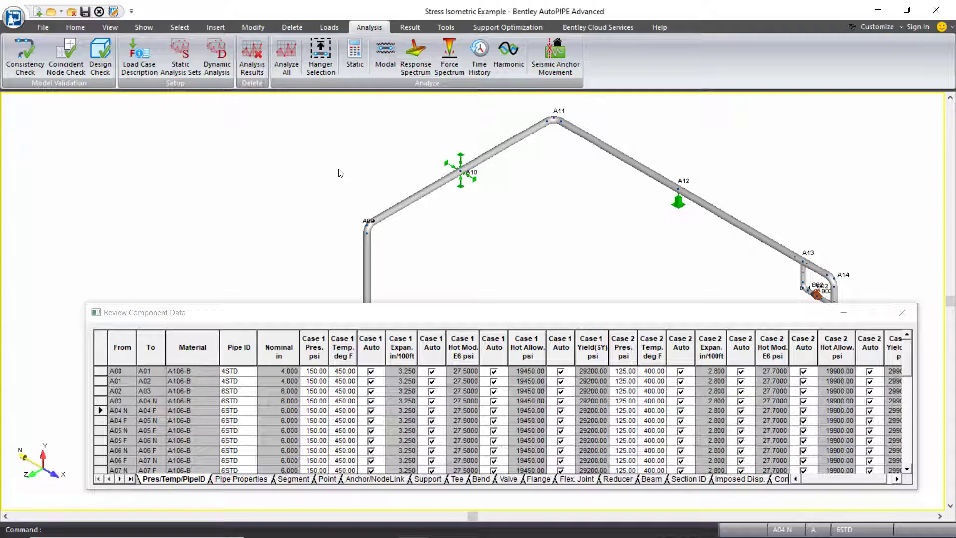
Step: Save a stress isometric of the model as Stress Isometric Example in the Stress Isometric (*.dgn) format
left_click(52, 30)
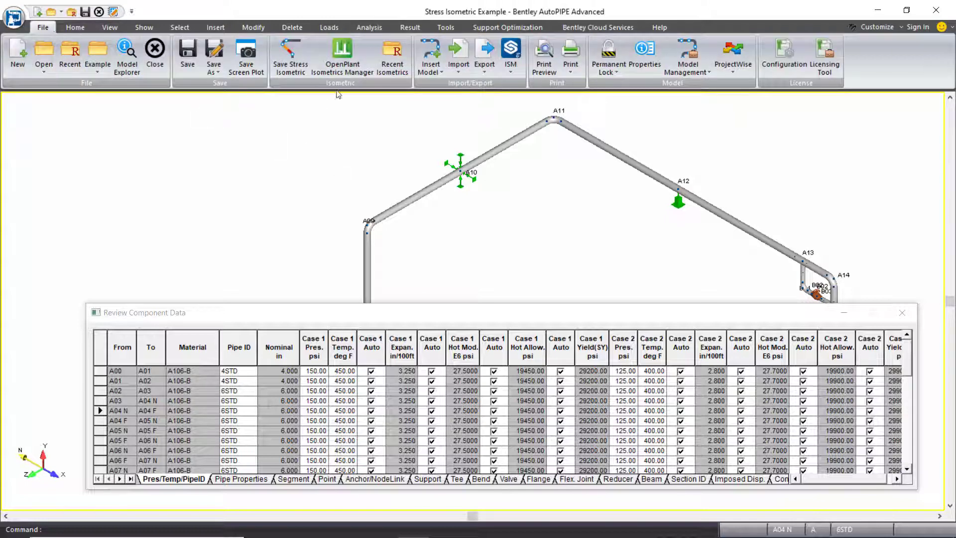
left_click(298, 62)
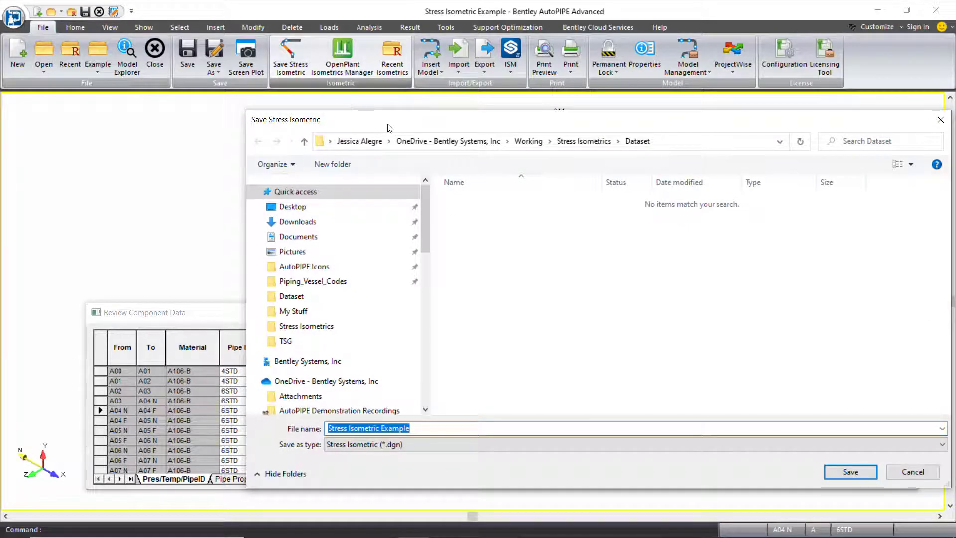
left_click(509, 448)
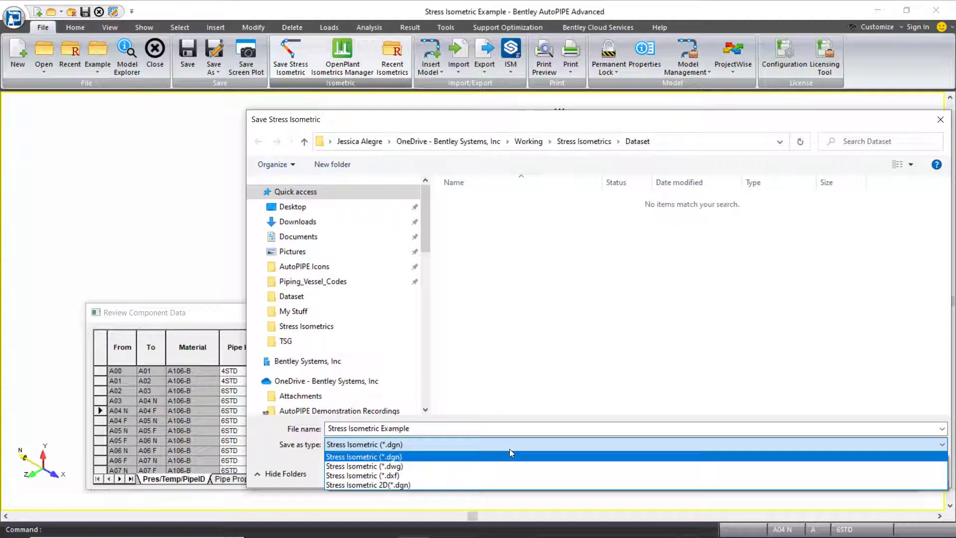
left_click(510, 449)
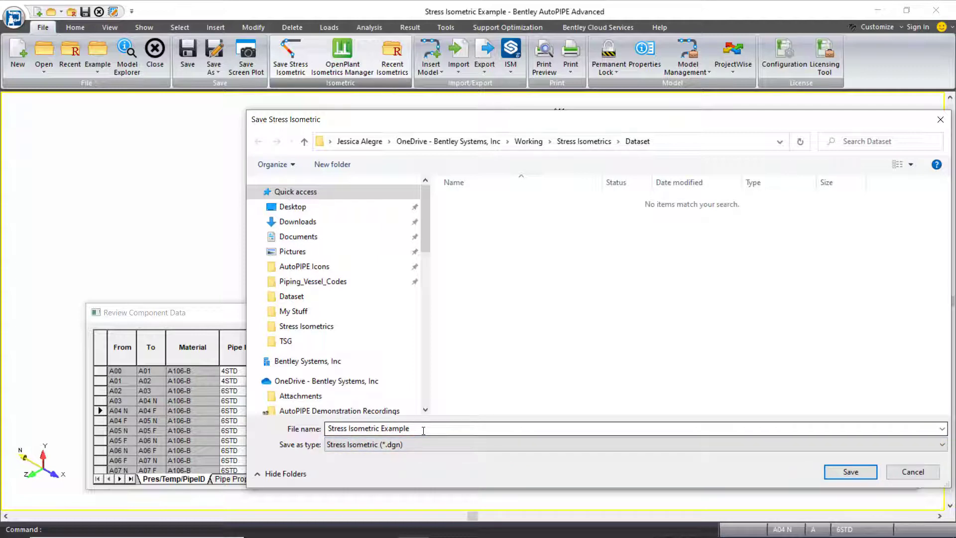
left_click(864, 473)
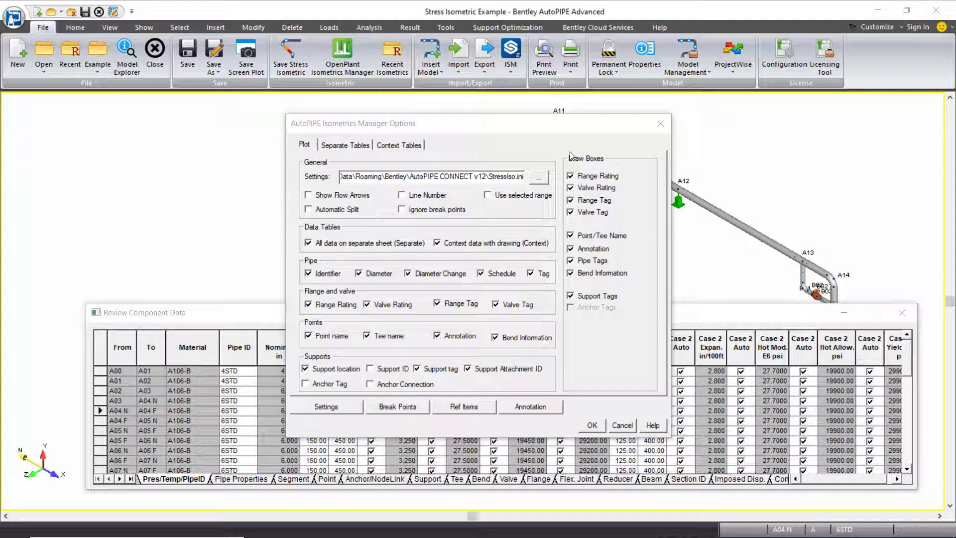
Step: Enable line numbers in the plot options and turn off the separate data sheet, pipe diameter, schedule, flange tag and valve tag
left_click(401, 195)
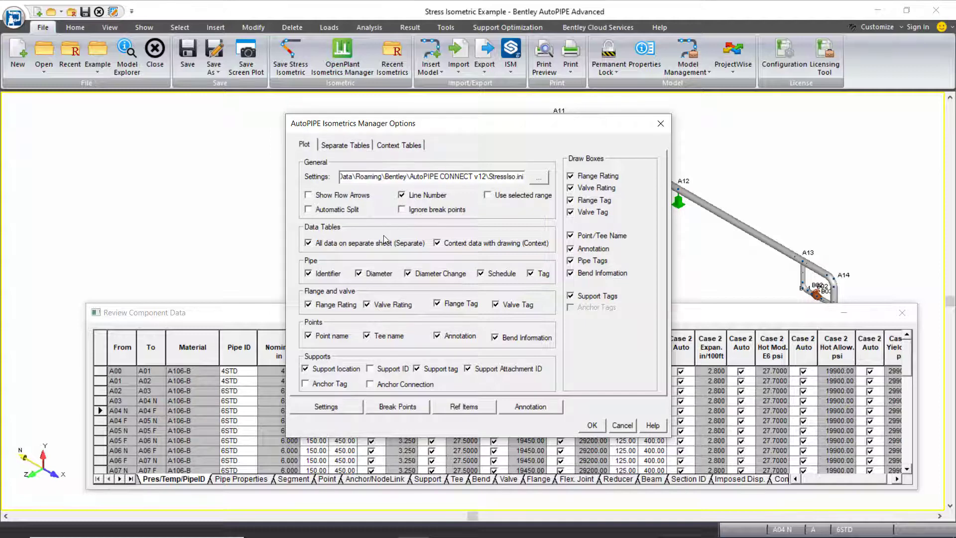
left_click(308, 244)
left_click(359, 274)
left_click(436, 303)
left_click(495, 305)
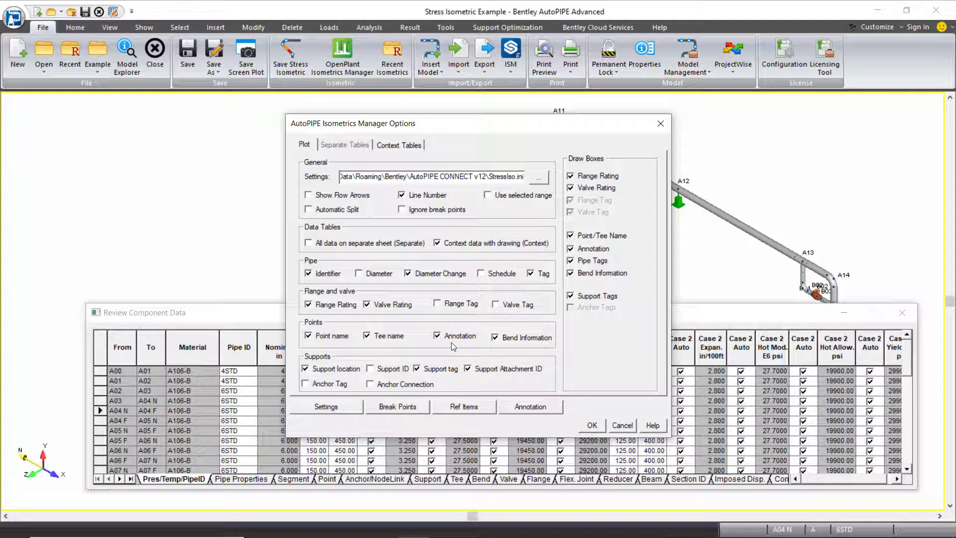
Step: Turn off point annotation, bend information, support tag and support attachment ID in the plot options
left_click(436, 335)
left_click(495, 338)
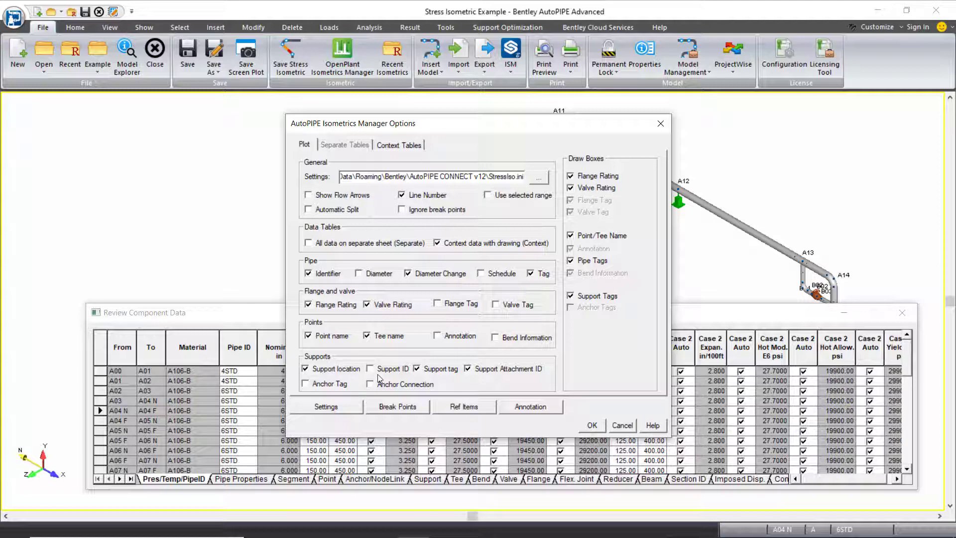
left_click(468, 369)
Step: Set the isometric's drawing size to ANSI 'B' (11" x 17") and the iso viewer to OpenPLANT Isometrics Manager CE
left_click(411, 145)
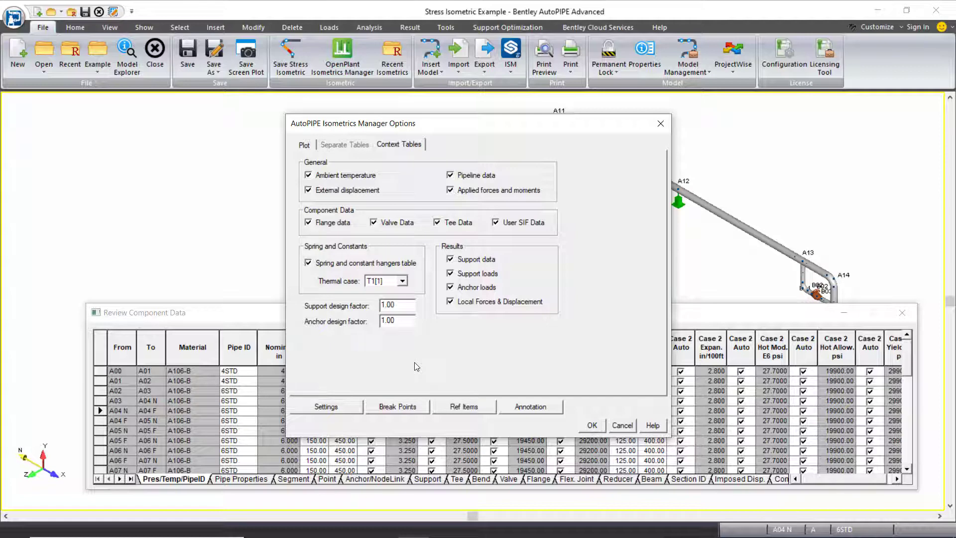
left_click(326, 407)
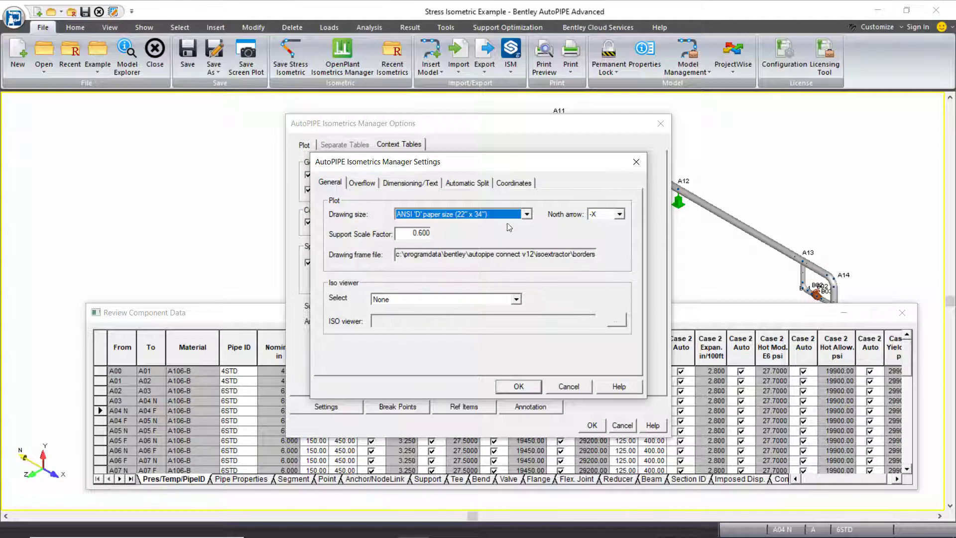
left_click(520, 215)
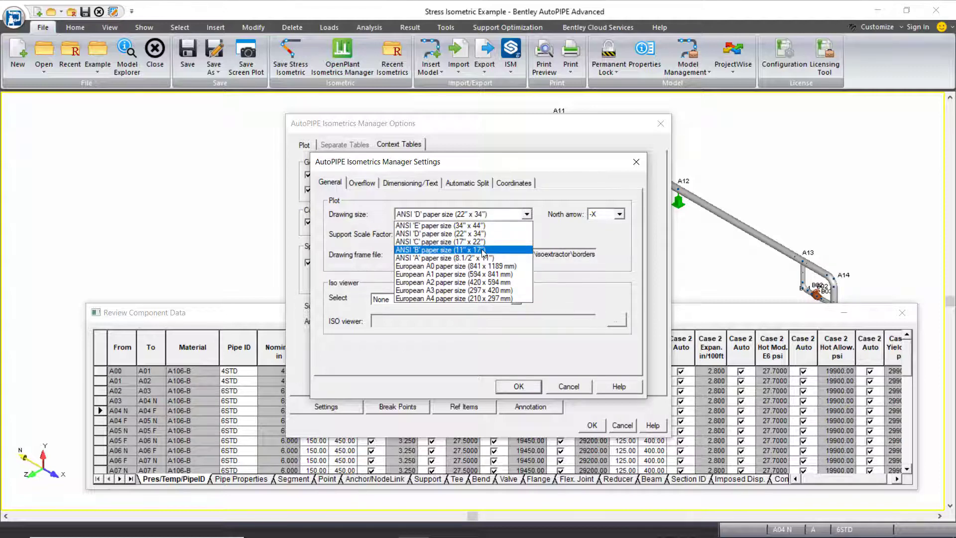
left_click(483, 251)
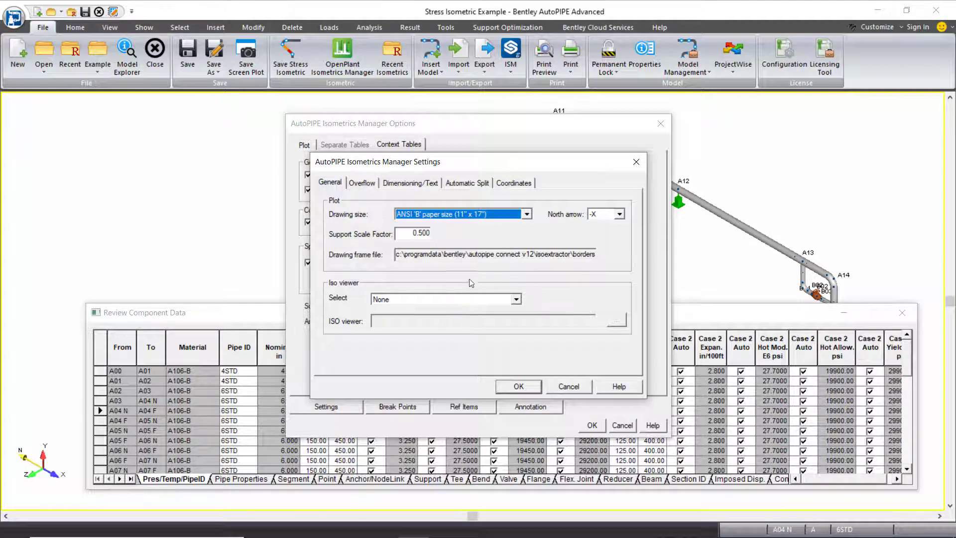
left_click(443, 299)
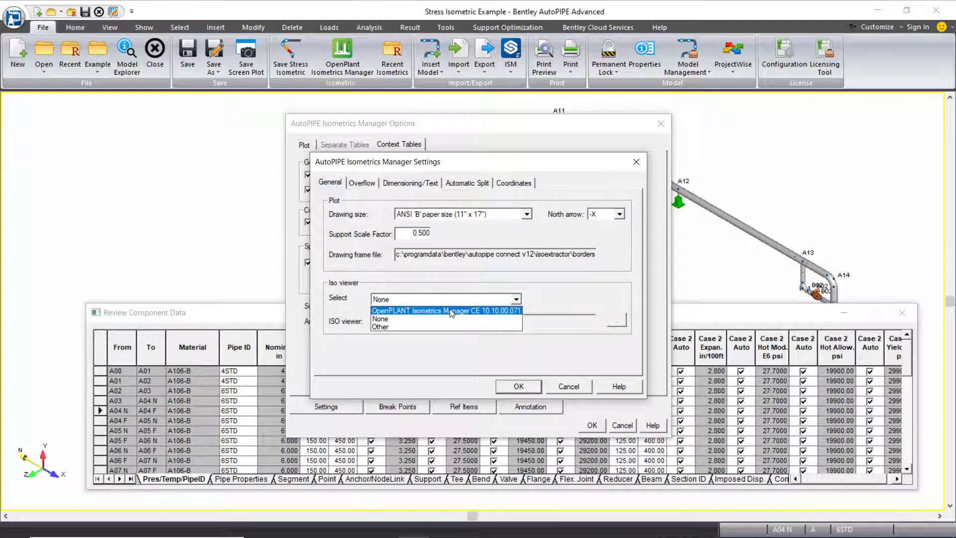
left_click(451, 311)
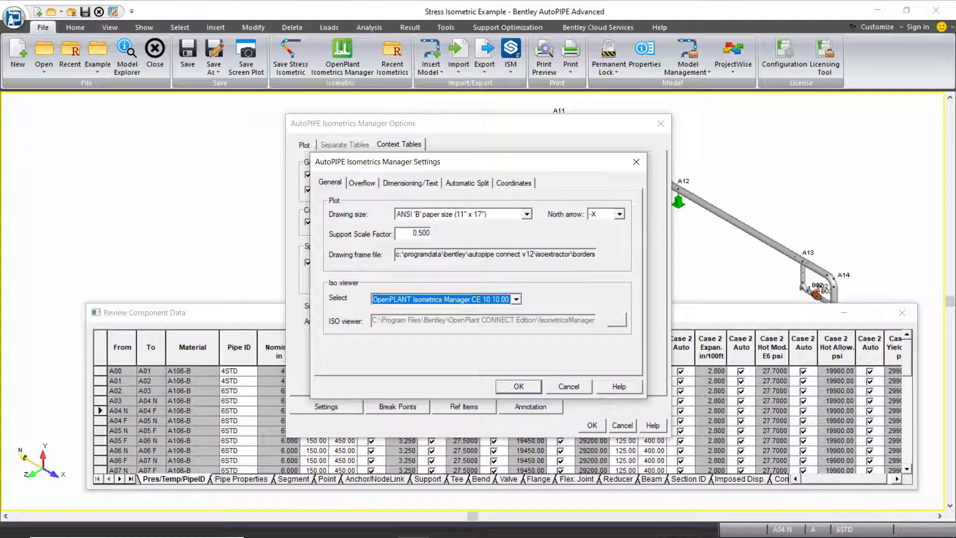
Step: Enable support dimensions in the isometric's dimensioning settings and accept the settings
left_click(370, 183)
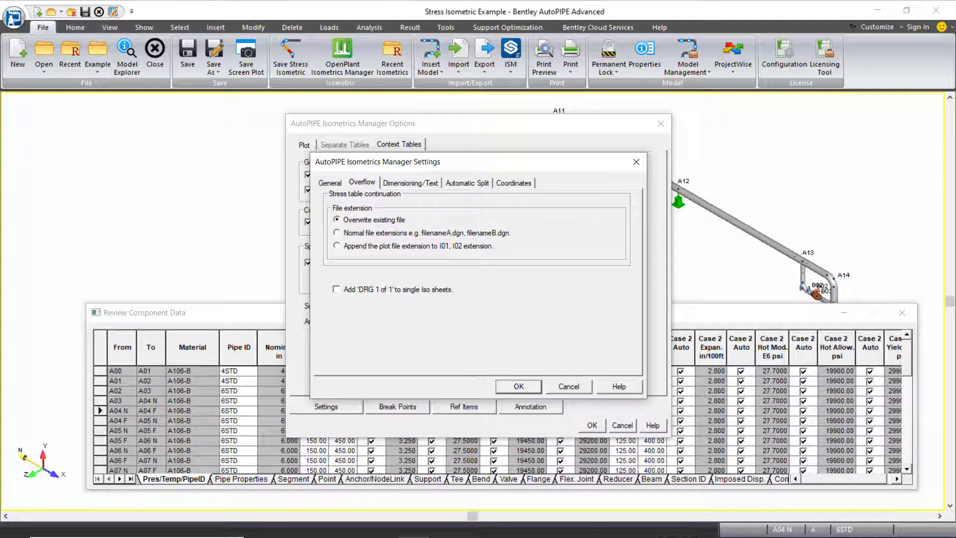
left_click(406, 184)
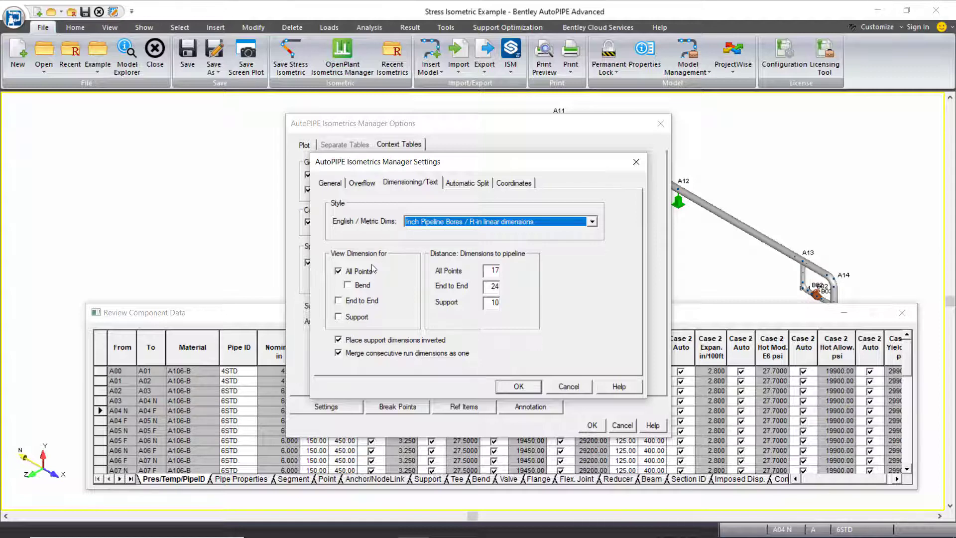
left_click(338, 317)
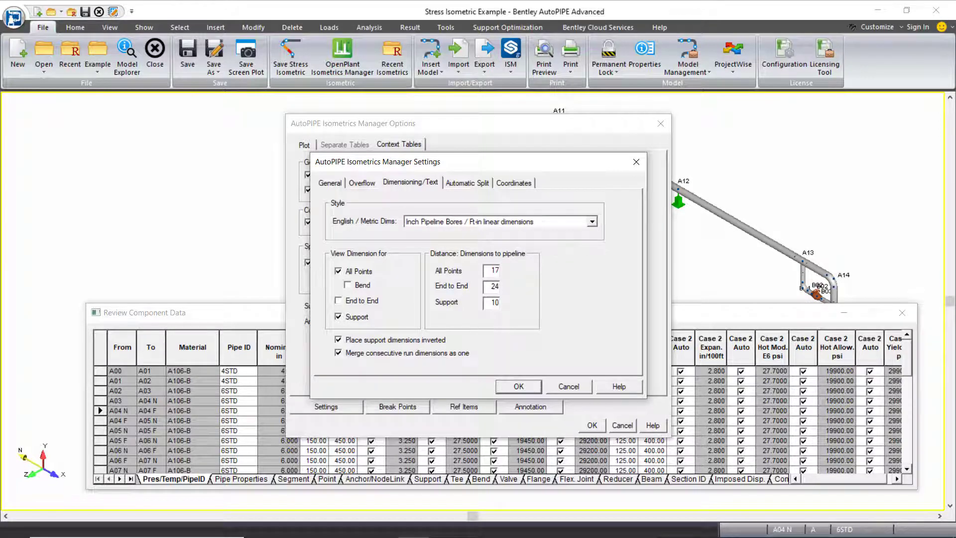
left_click(519, 386)
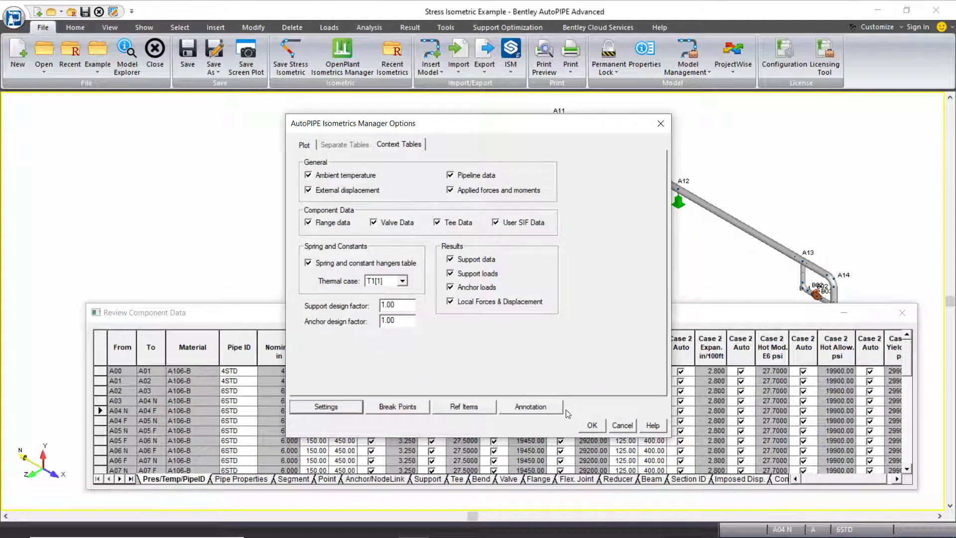
Step: Generate the isometric DGN with the chosen options, accepting the stress table data as it stands
left_click(585, 425)
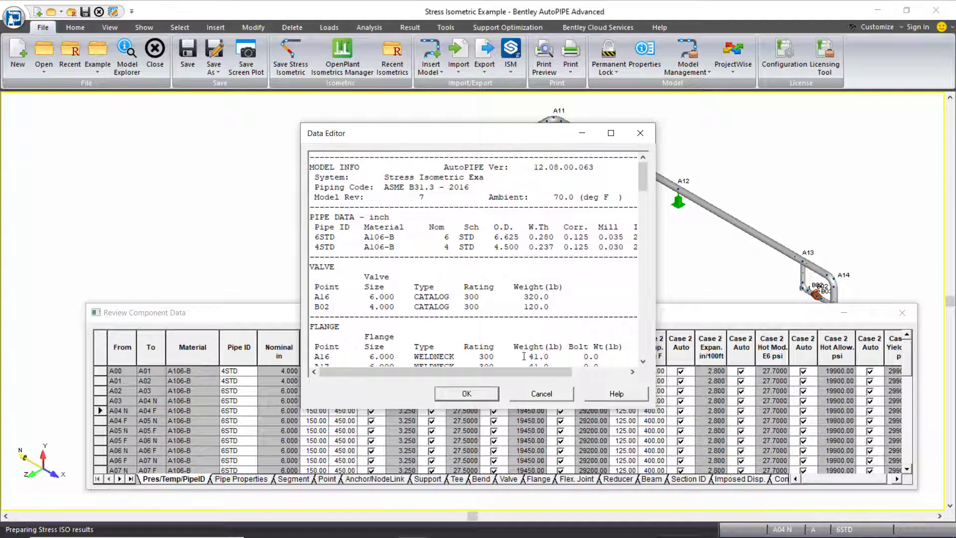
left_click(466, 394)
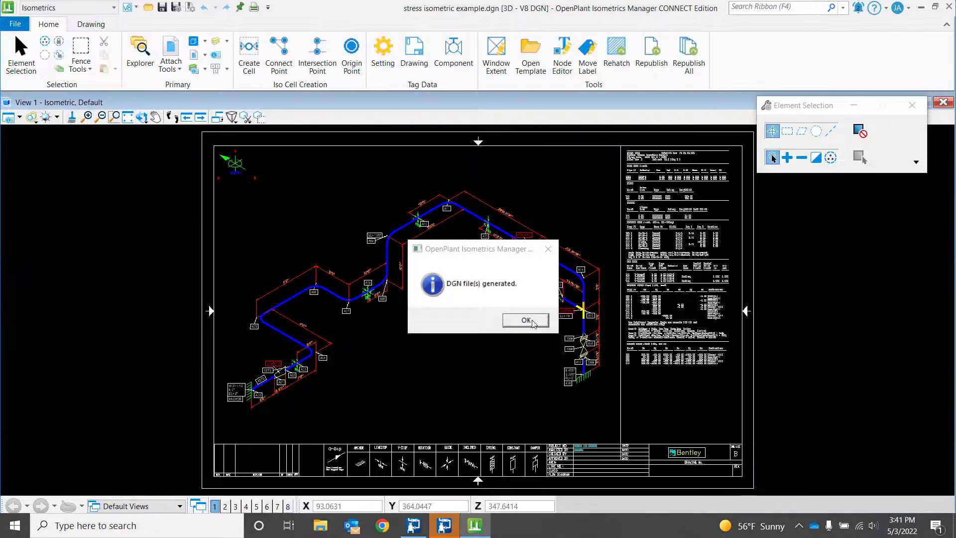
left_click(529, 320)
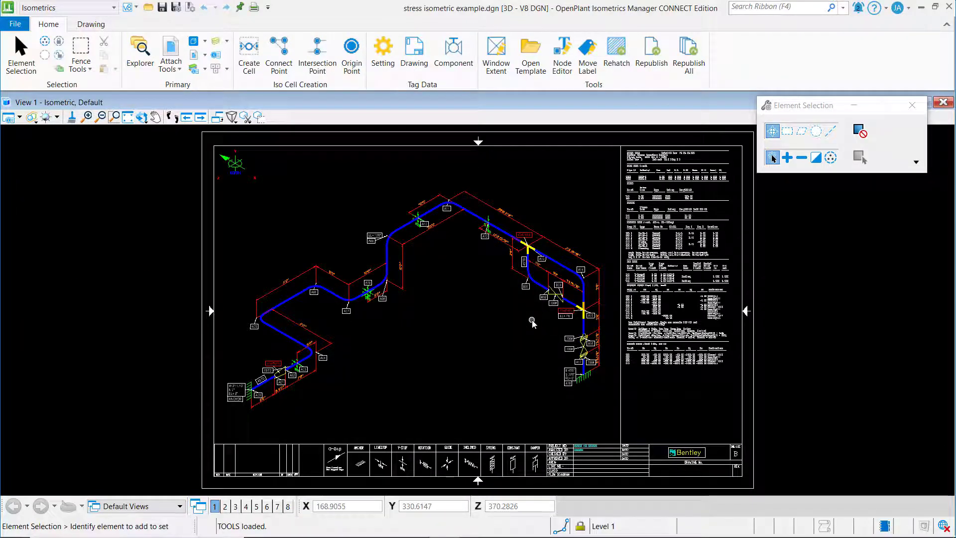